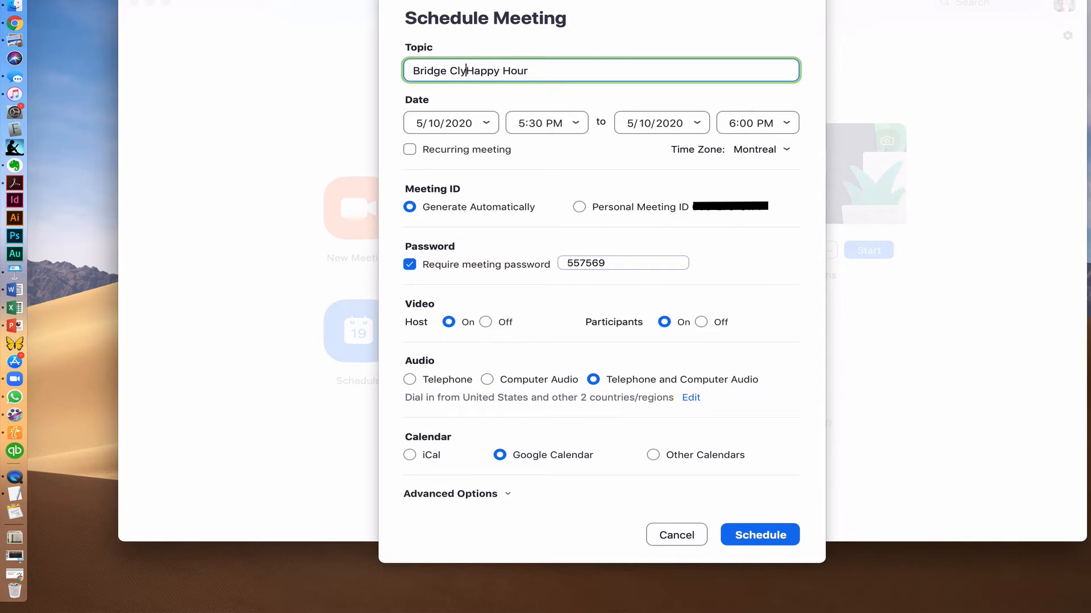
- Complete the topic 'Bridge Club Happy Hour' and keep the 5/10/2020 start at 5:30 PM
text(ub)
click(457, 123)
click(483, 124)
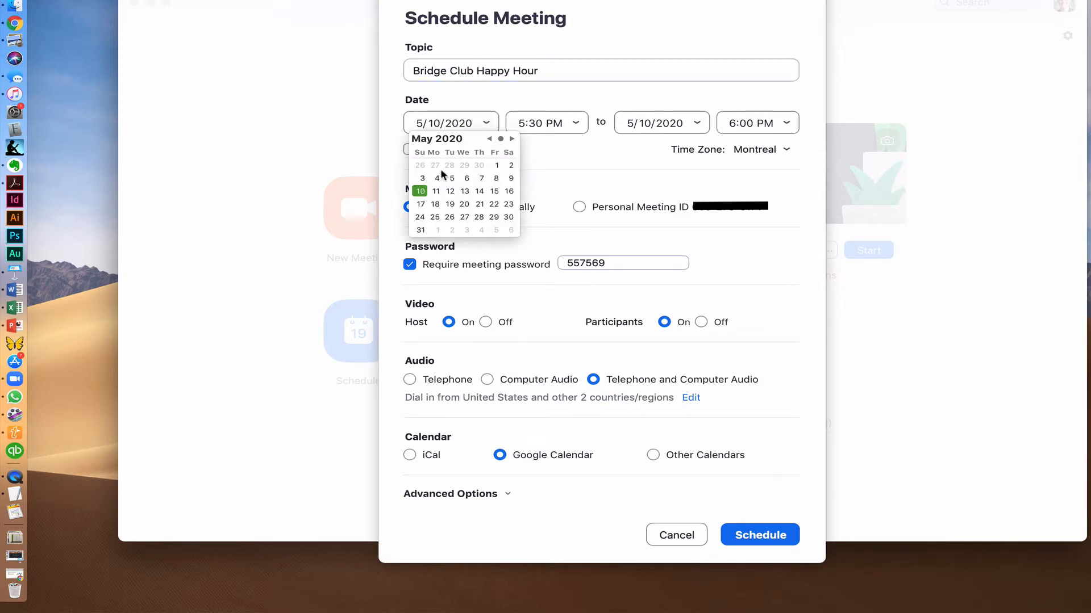
click(574, 122)
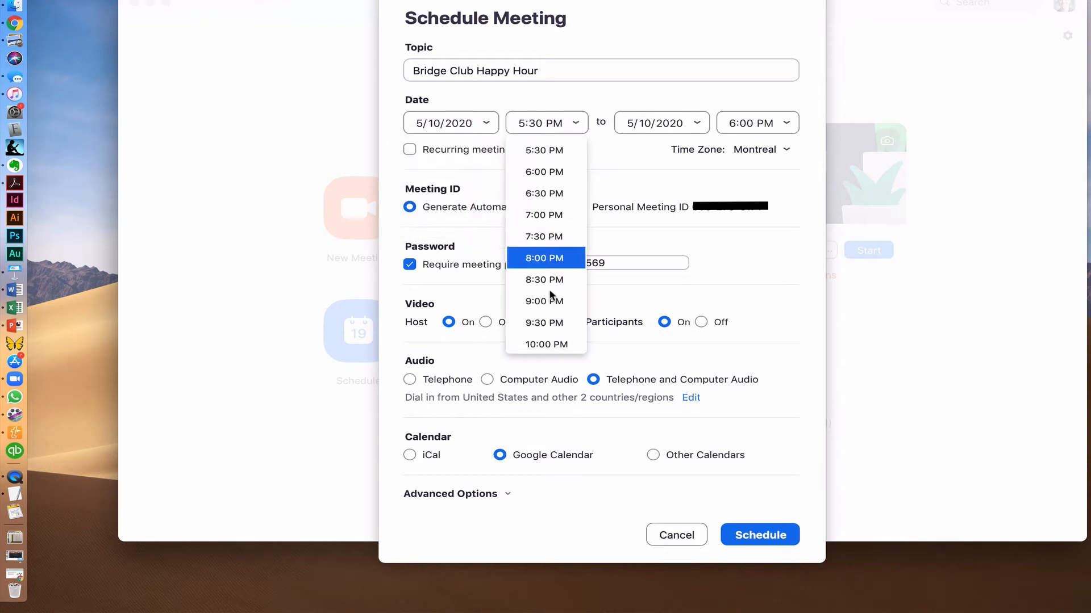
click(555, 149)
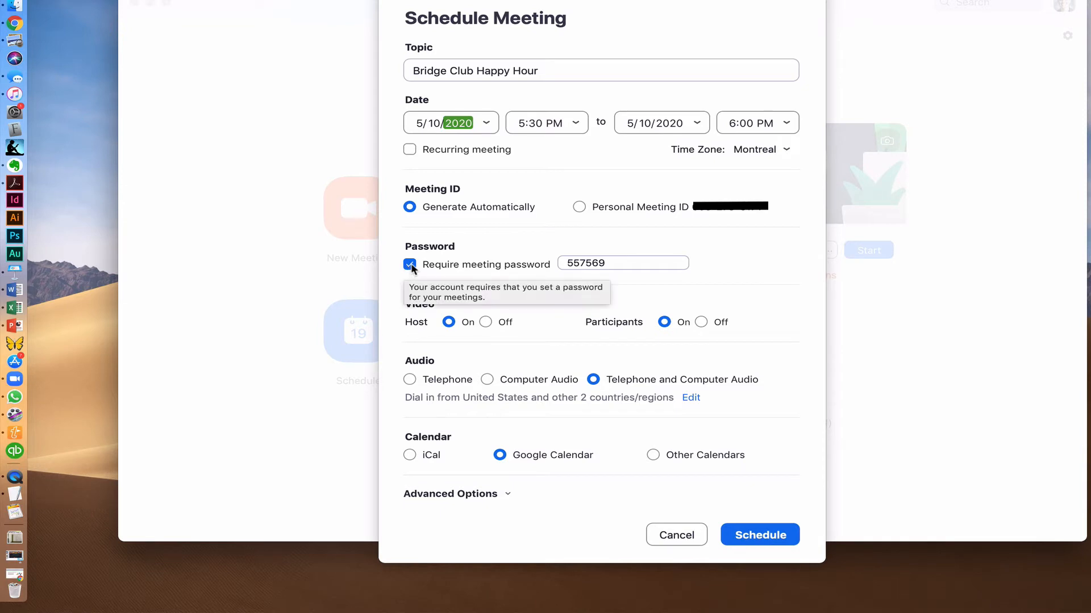
- Replace the generated meeting password with a custom one, keeping Google Calendar as the calendar choice
double_click(607, 263)
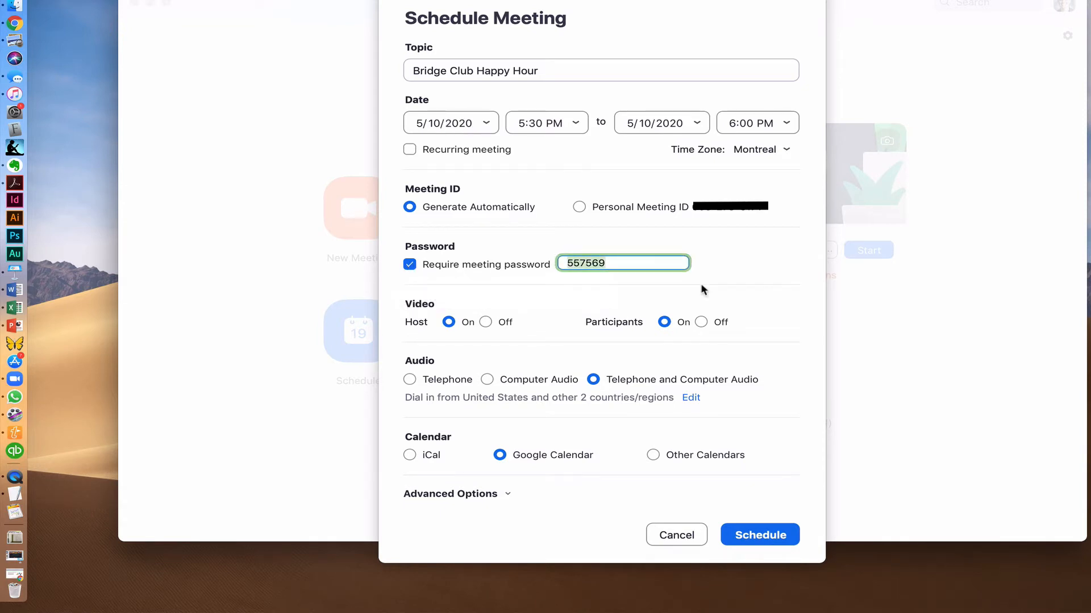
click(409, 455)
click(500, 455)
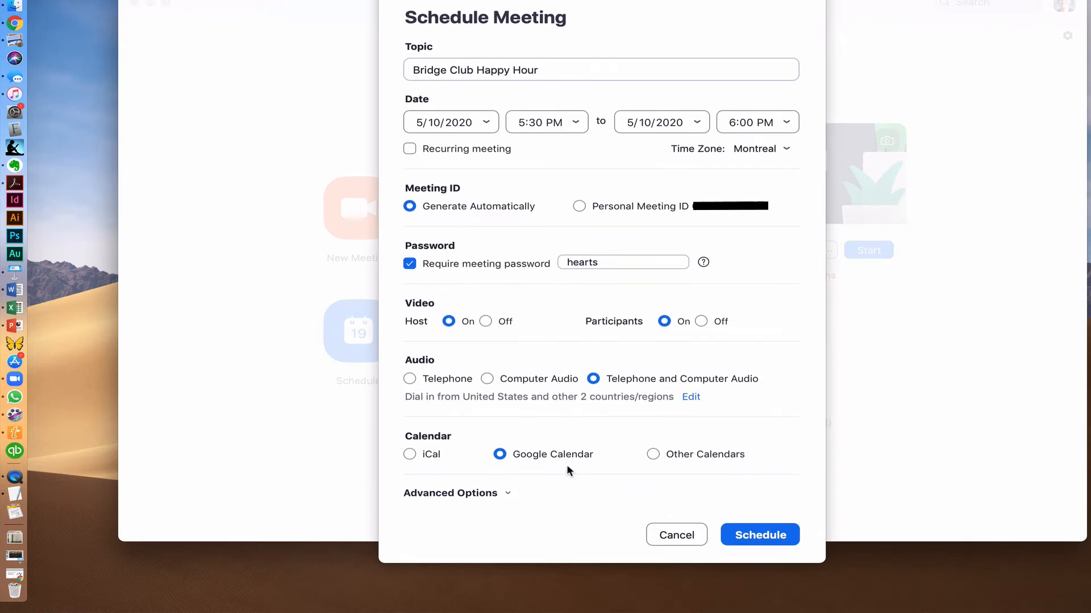
- Leave waiting room and signed-in-only joining off, disable mute on entry, and schedule the meeting
click(506, 493)
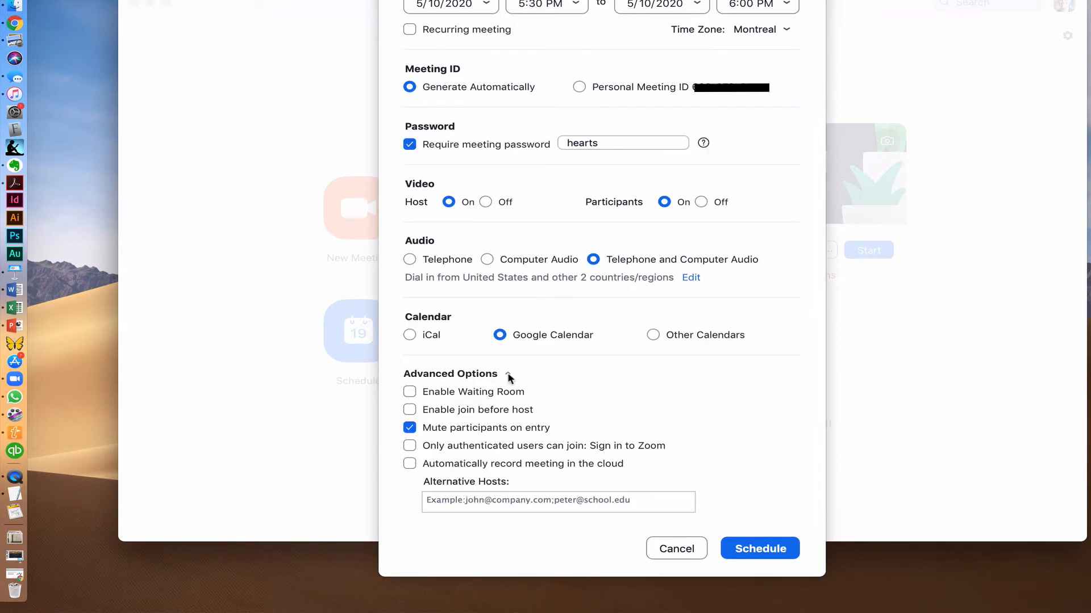
click(454, 392)
click(409, 393)
click(410, 429)
click(410, 446)
click(409, 446)
click(758, 549)
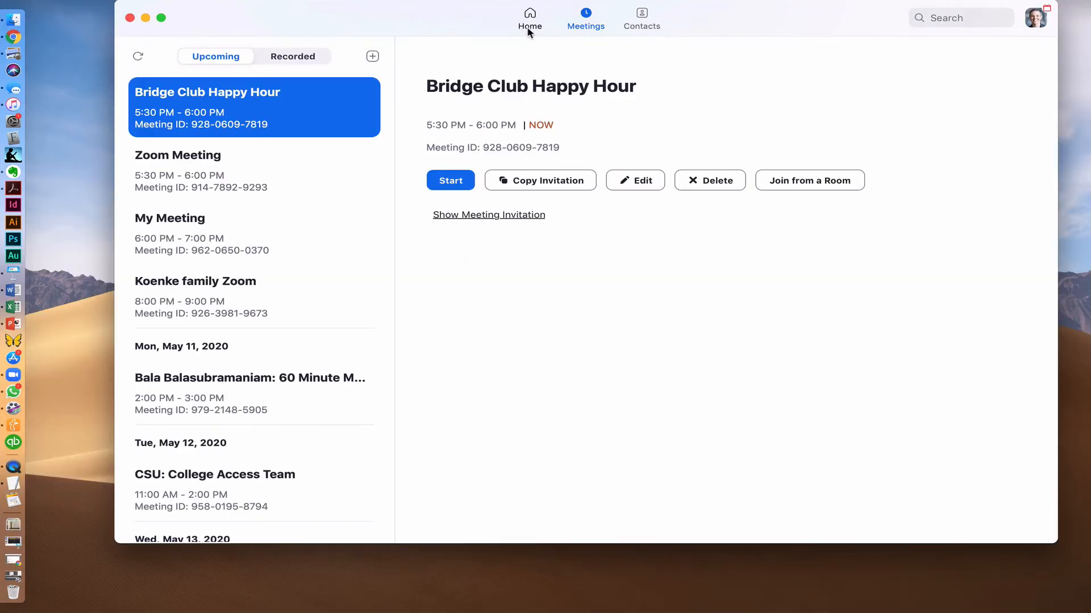
- From the Meetings list, select Bridge Club Happy Hour and copy its invitation
click(528, 30)
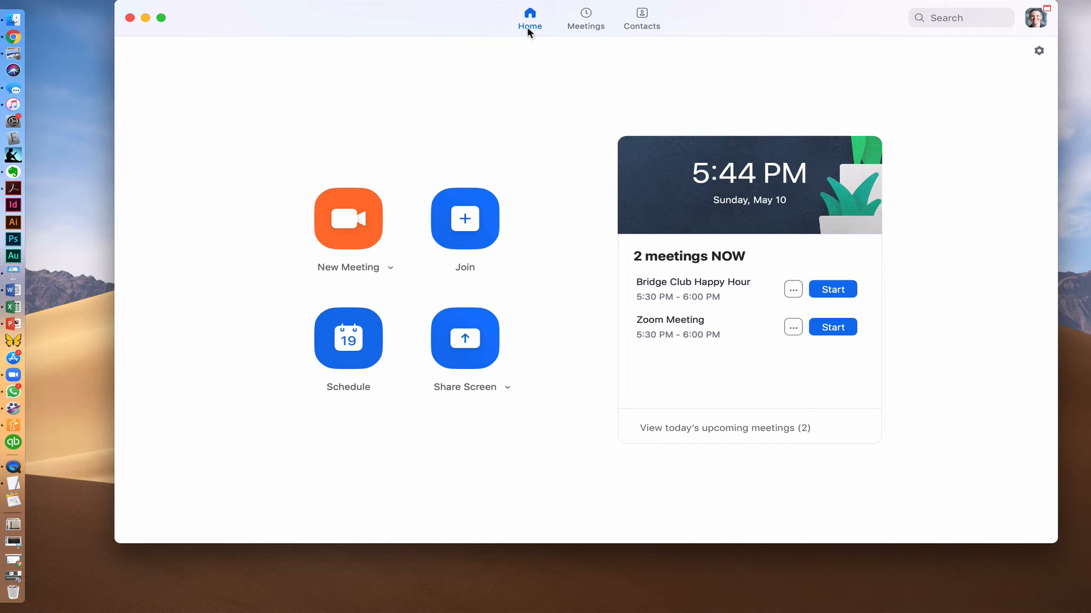
click(589, 30)
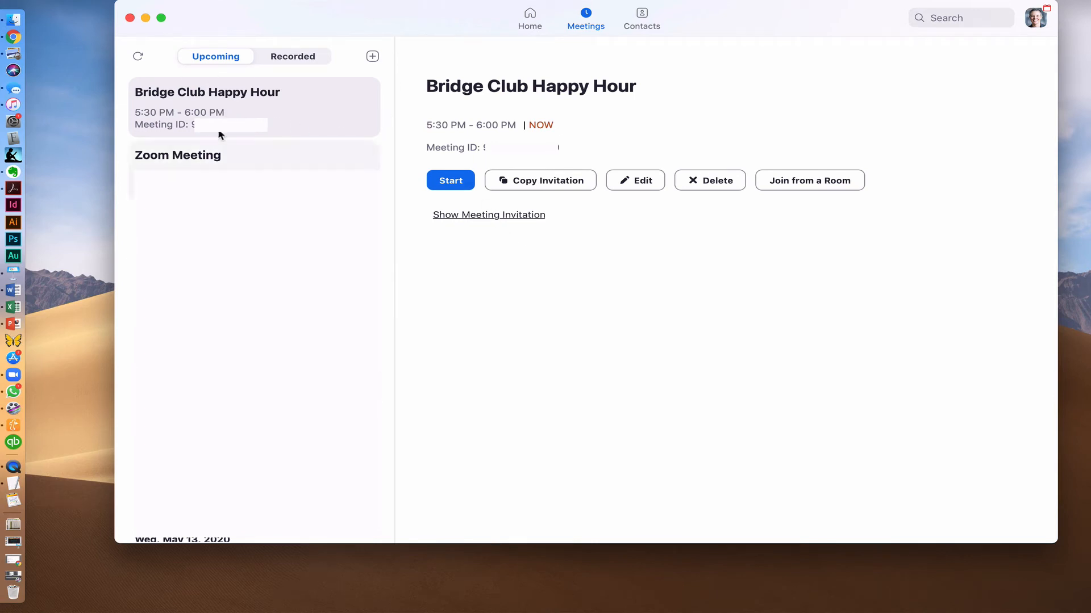
click(230, 112)
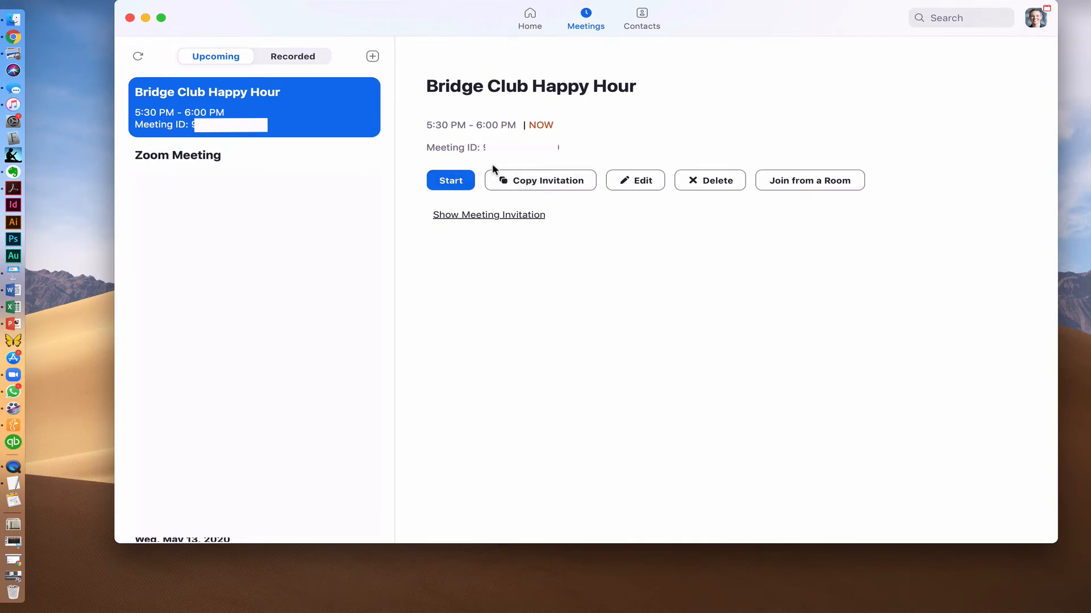
click(523, 186)
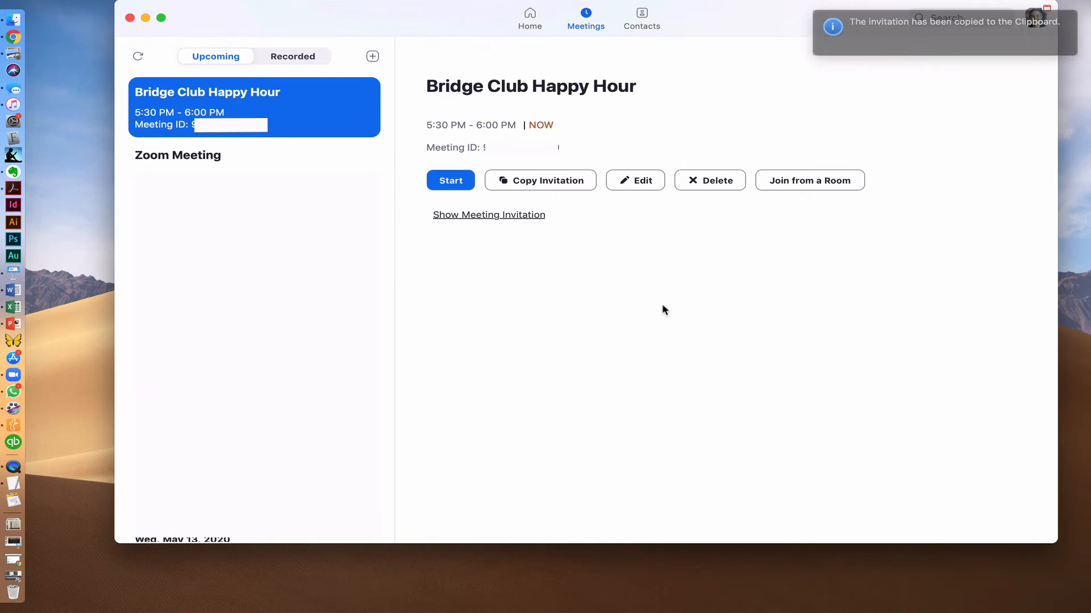
- Paste the copied Zoom invitation into the Gmail compose body with Cmd+V
click(13, 37)
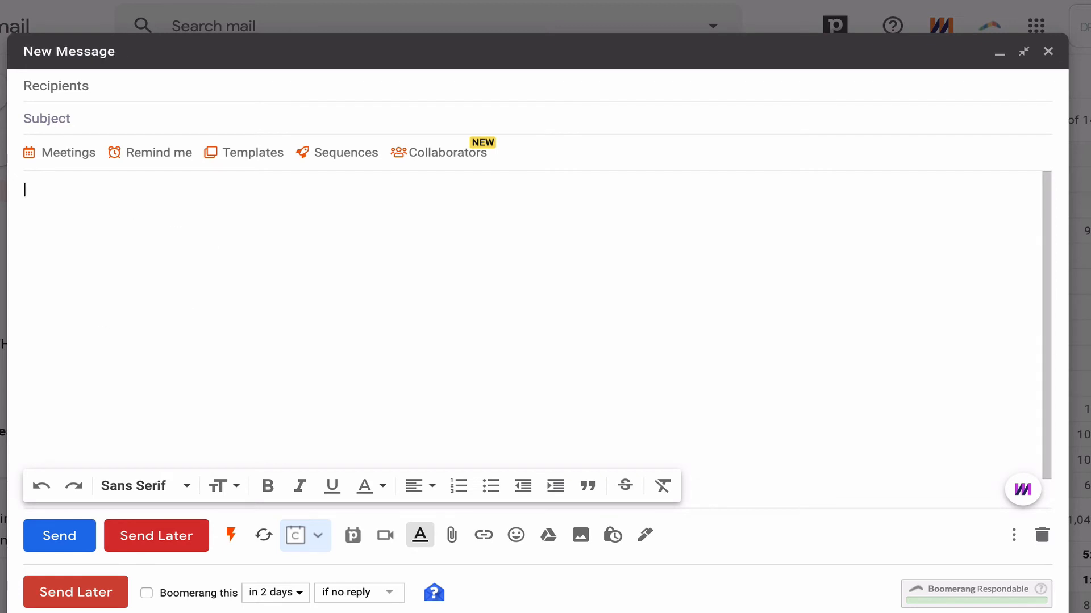
click(16, 1)
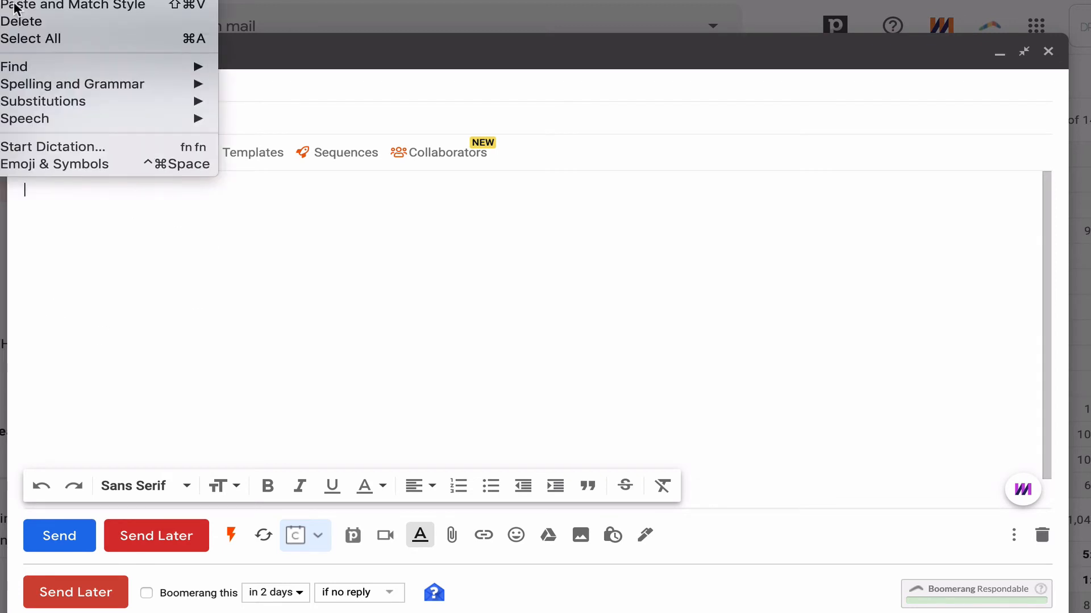
click(58, 203)
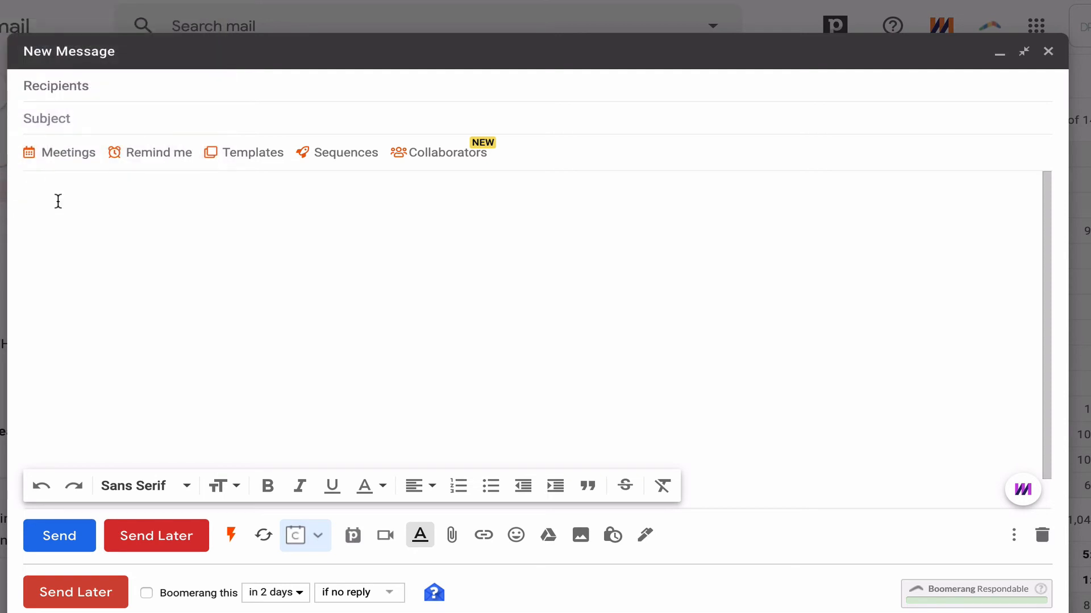
key(super+v)
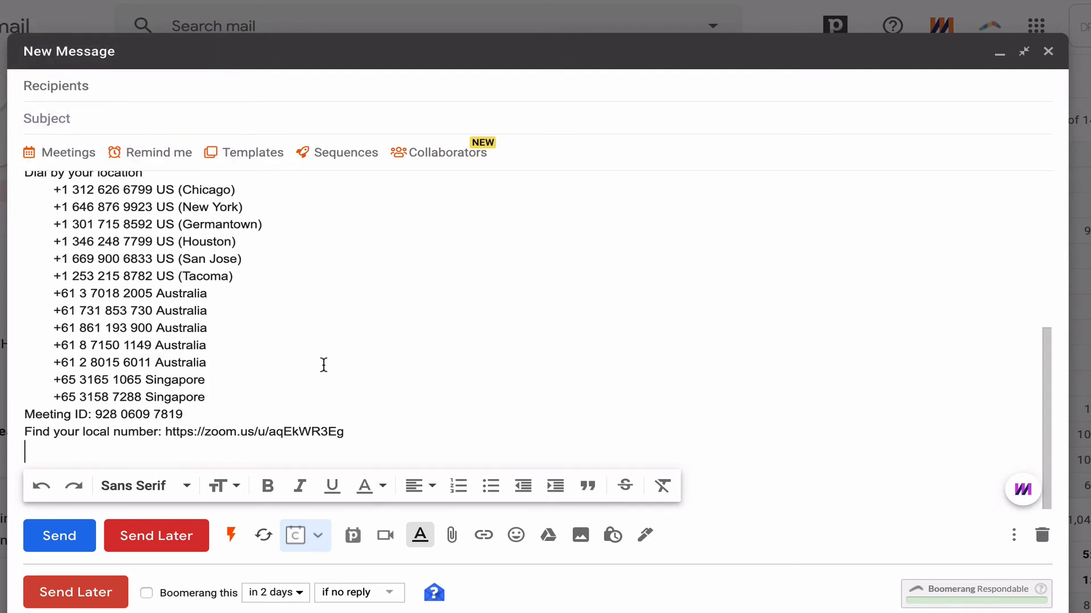
- Select the pasted invitation from its opening line through the one-tap numbers
drag(352, 443, 227, 302)
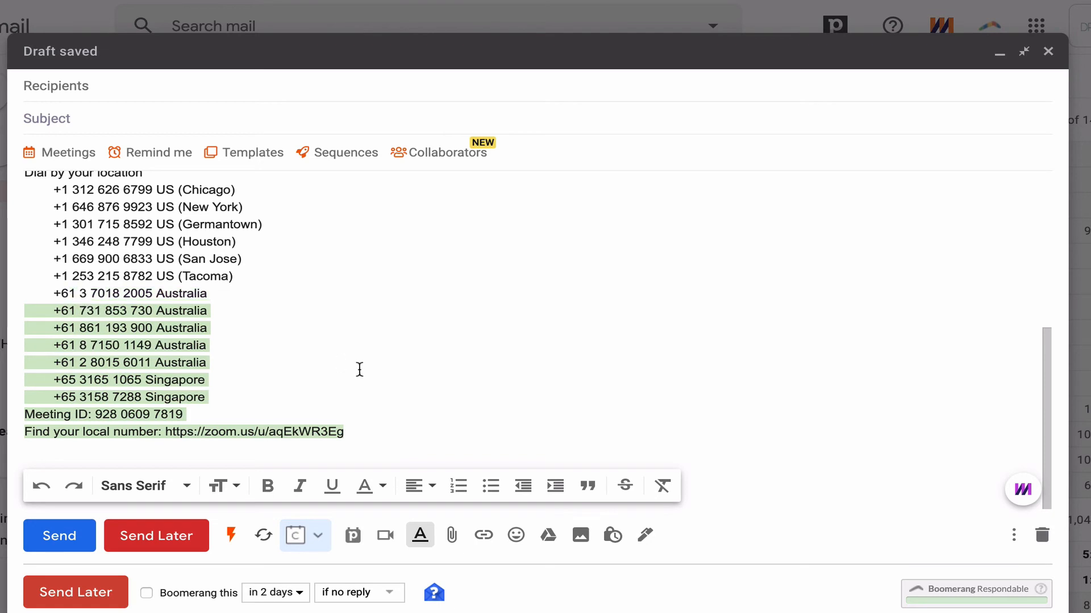
click(359, 370)
scroll(359, 370, up, 1)
scroll(359, 370, up, 5)
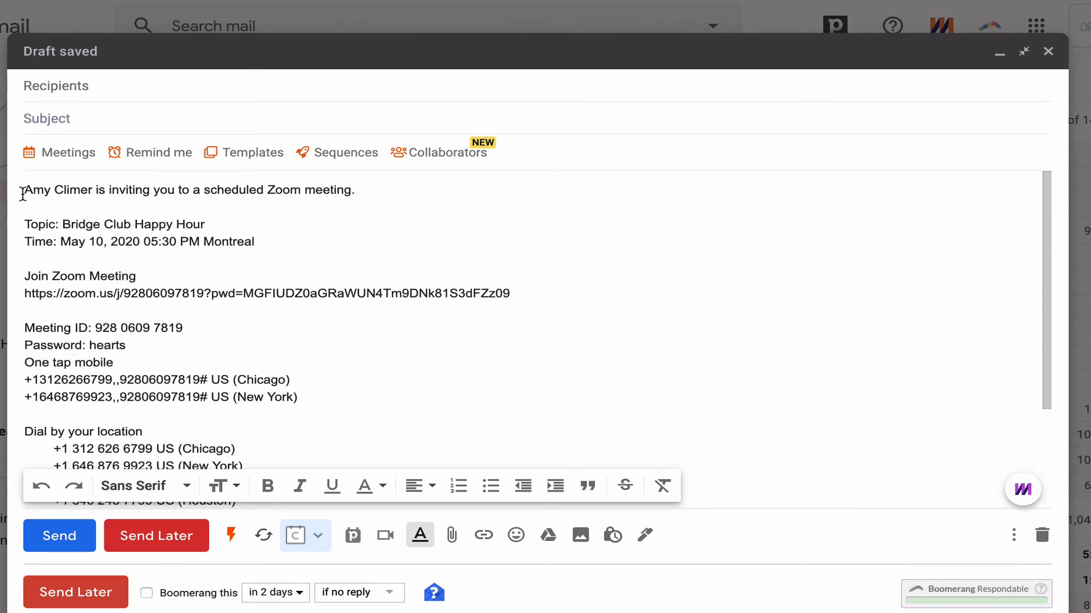
drag(25, 190, 433, 339)
drag(426, 357, 318, 401)
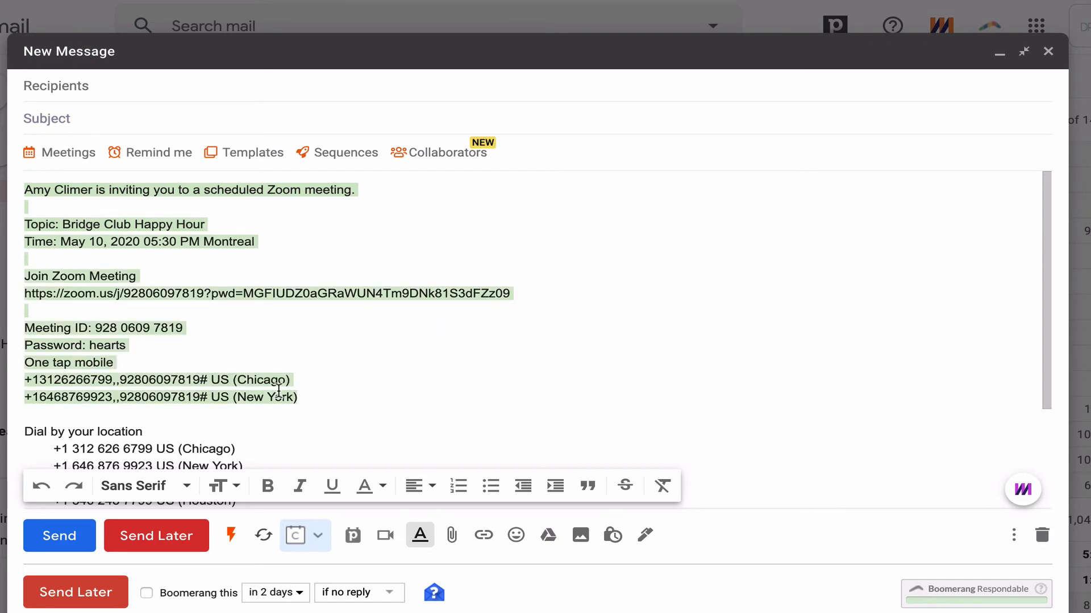
- Delete the invitation text after the New York one-tap number
click(310, 409)
scroll(306, 412, down, 2)
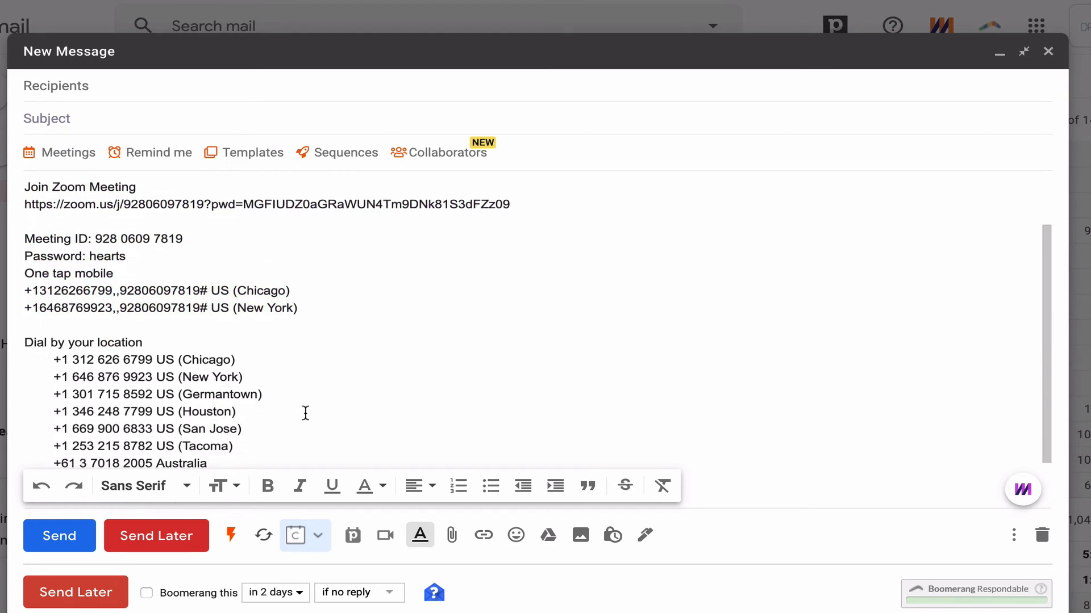
scroll(306, 413, down, 3)
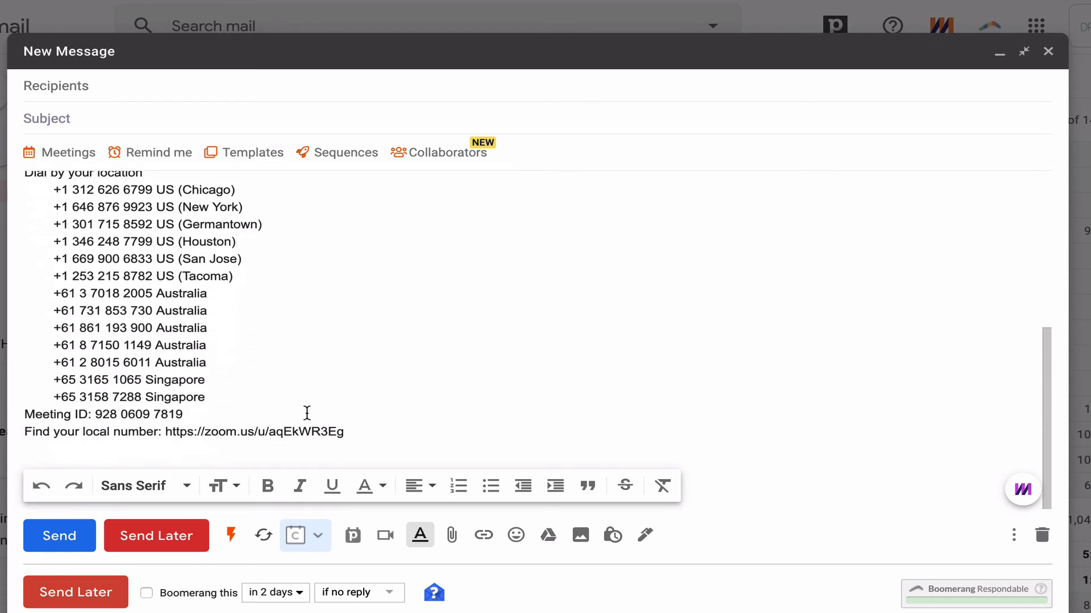
shift+click(374, 438)
key(BackSpace)
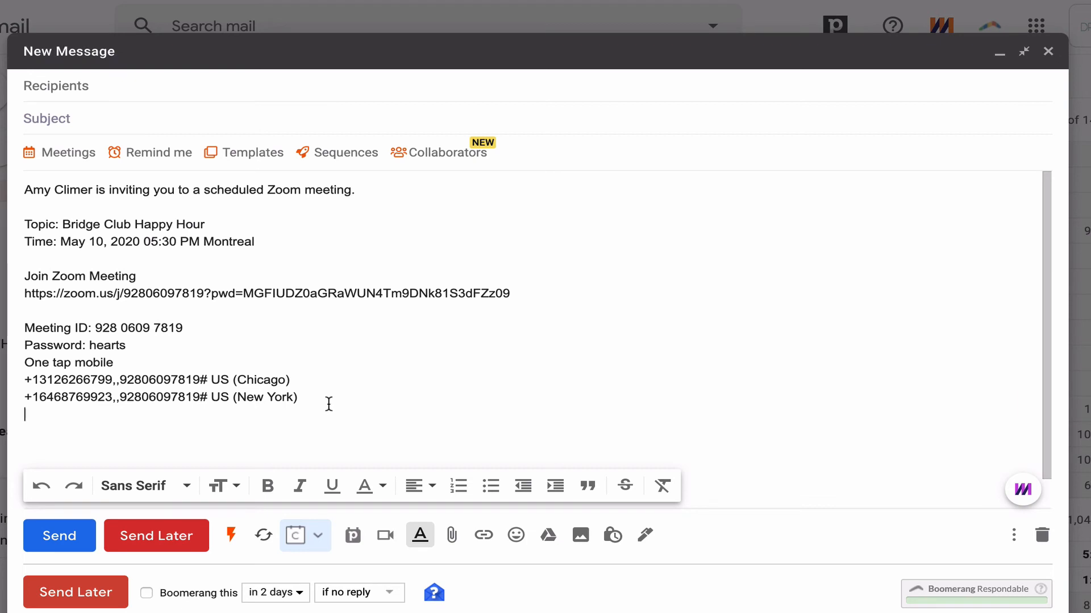
- Add a 'Hi' greeting with blank lines above the invitation
drag(326, 404, 26, 185)
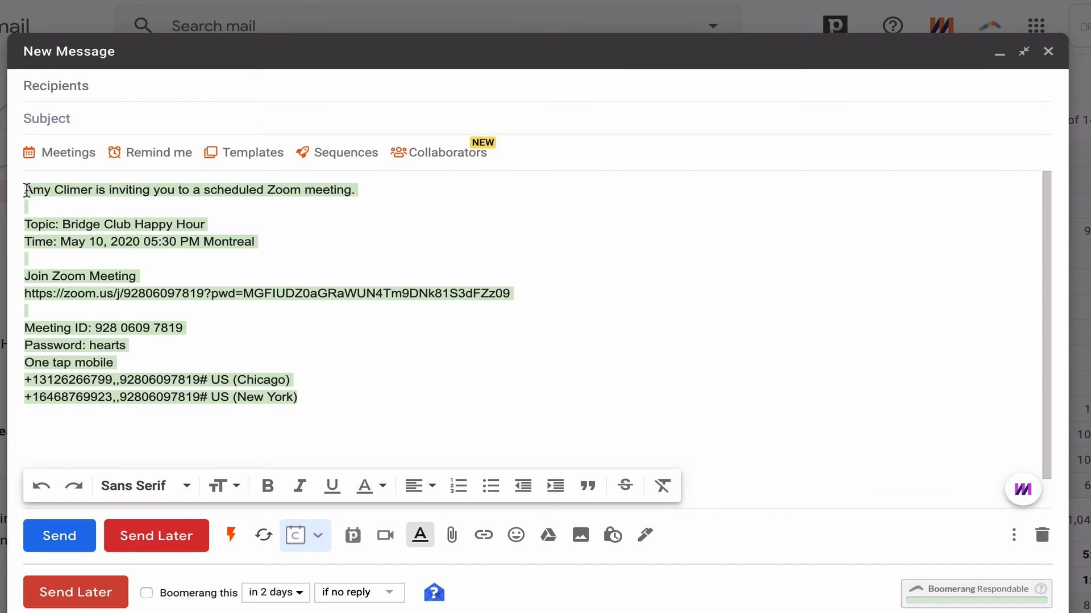
click(27, 189)
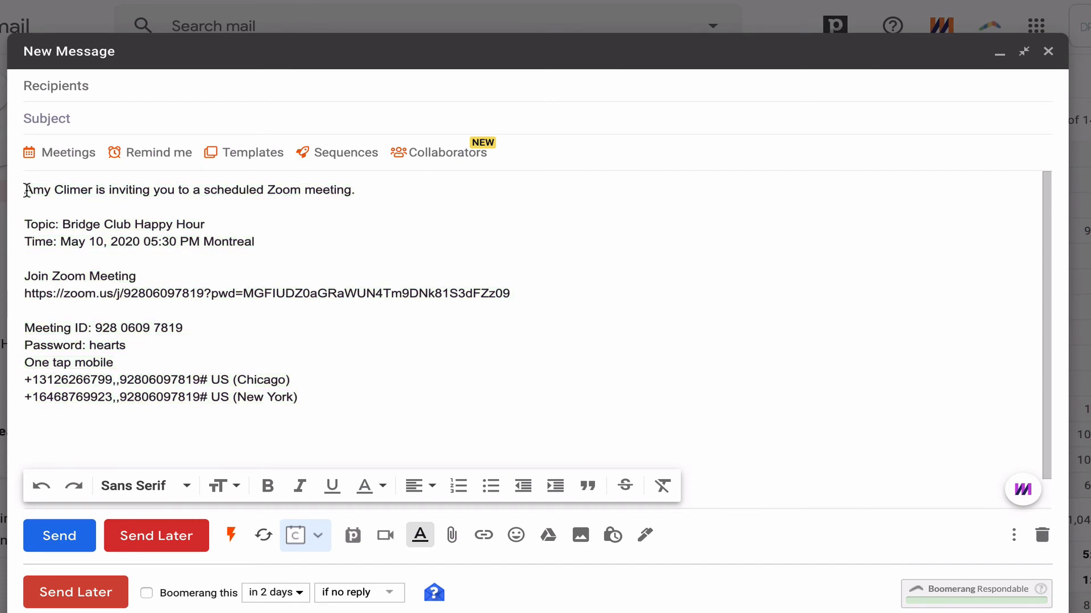
key(Return)
key(Return)
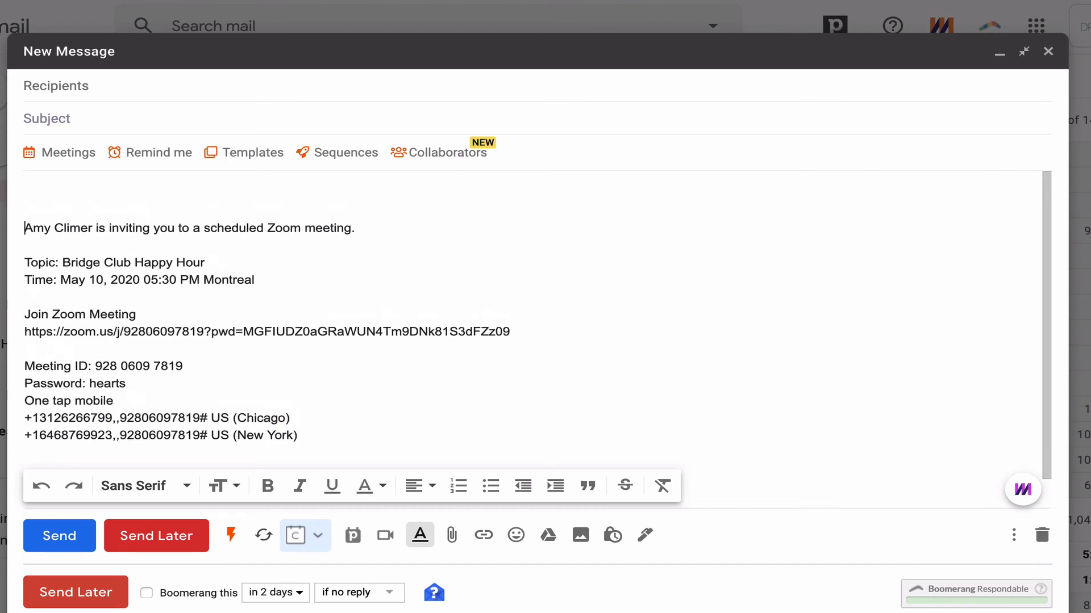
text(Hi)
key(Return)
key(Return)
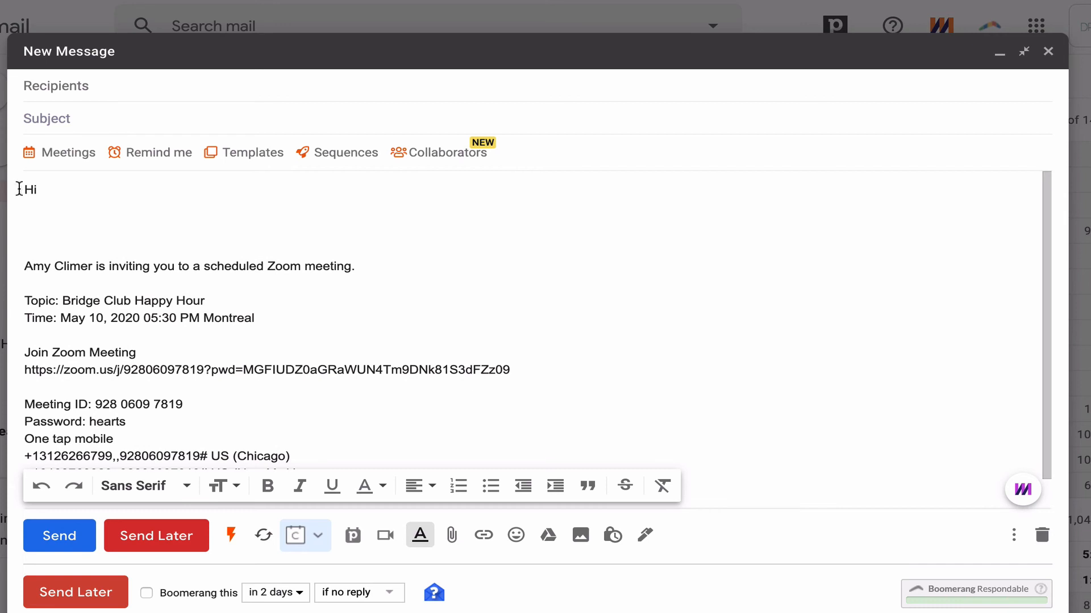
- Leave the draft's To and Subject fields empty and return to Zoom's home screen
click(29, 209)
click(65, 96)
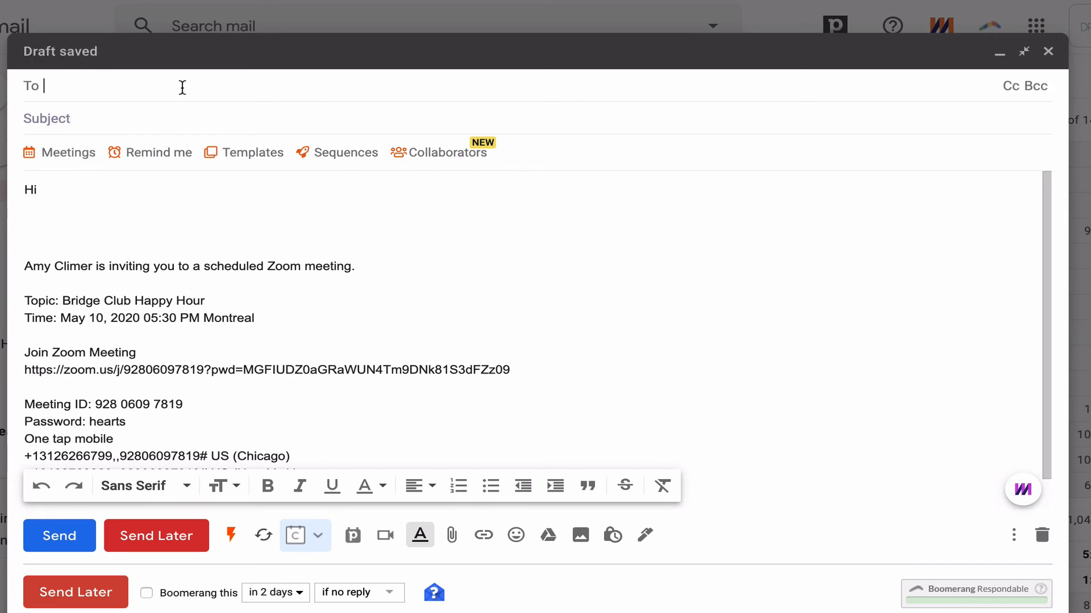
click(77, 119)
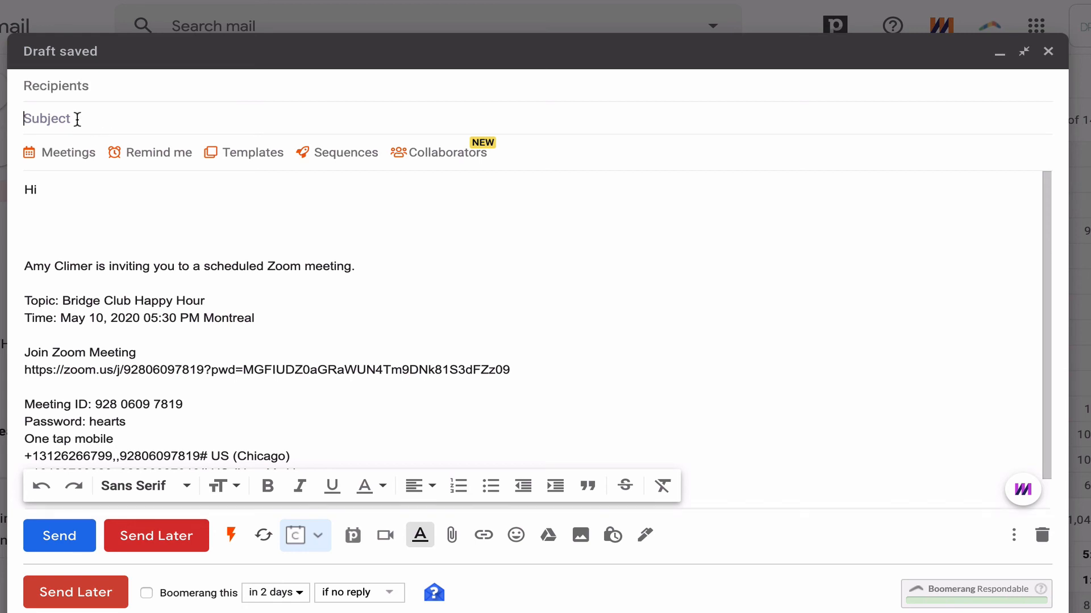
click(109, 540)
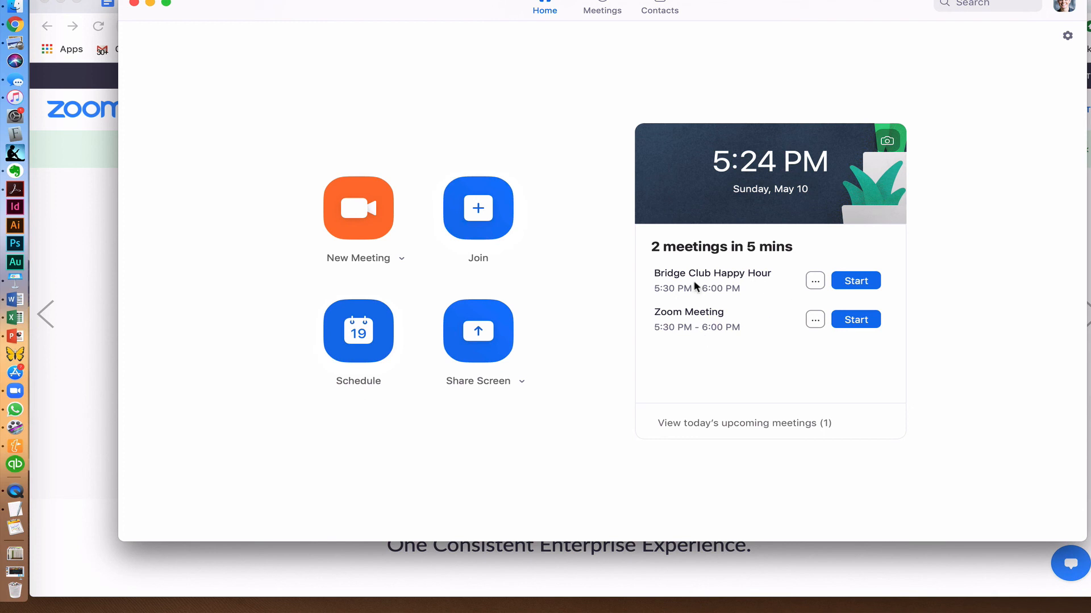
- Start Bridge Club Happy Hour with computer audio, then end the meeting for all
click(848, 283)
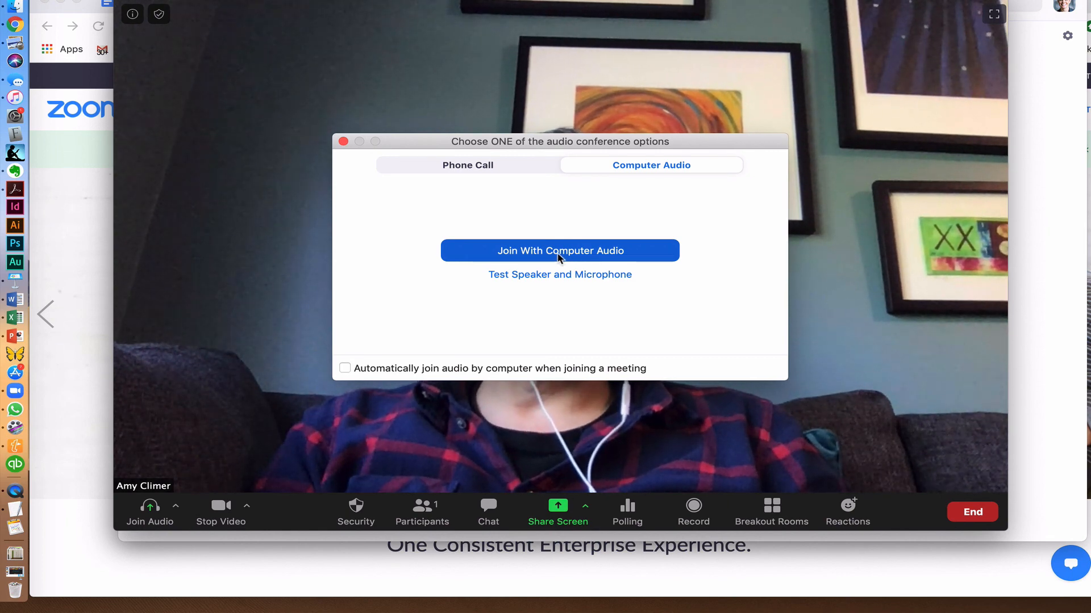
click(559, 258)
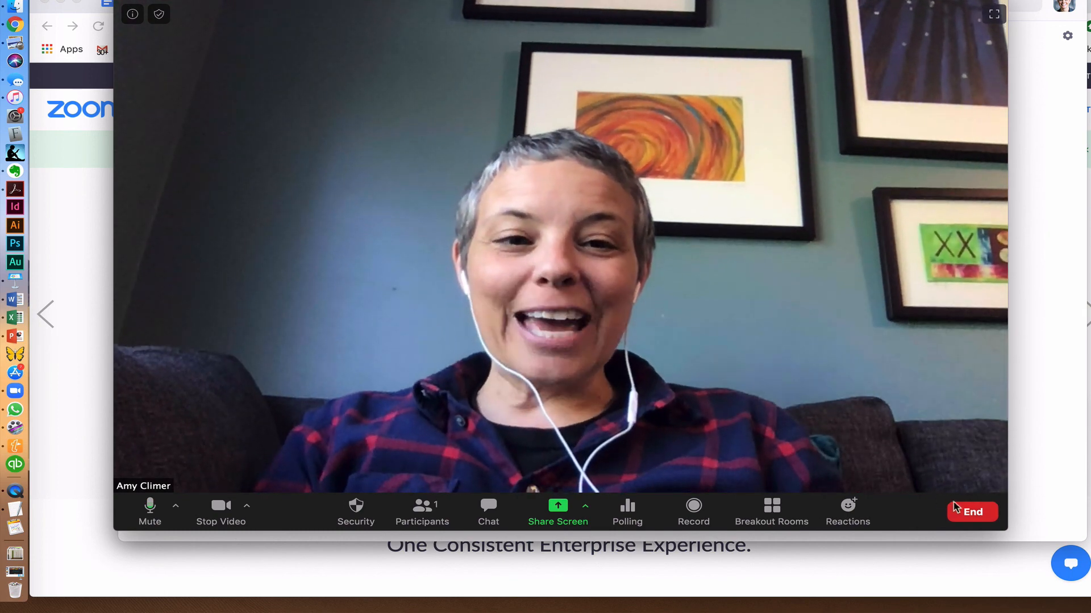
click(964, 514)
click(916, 445)
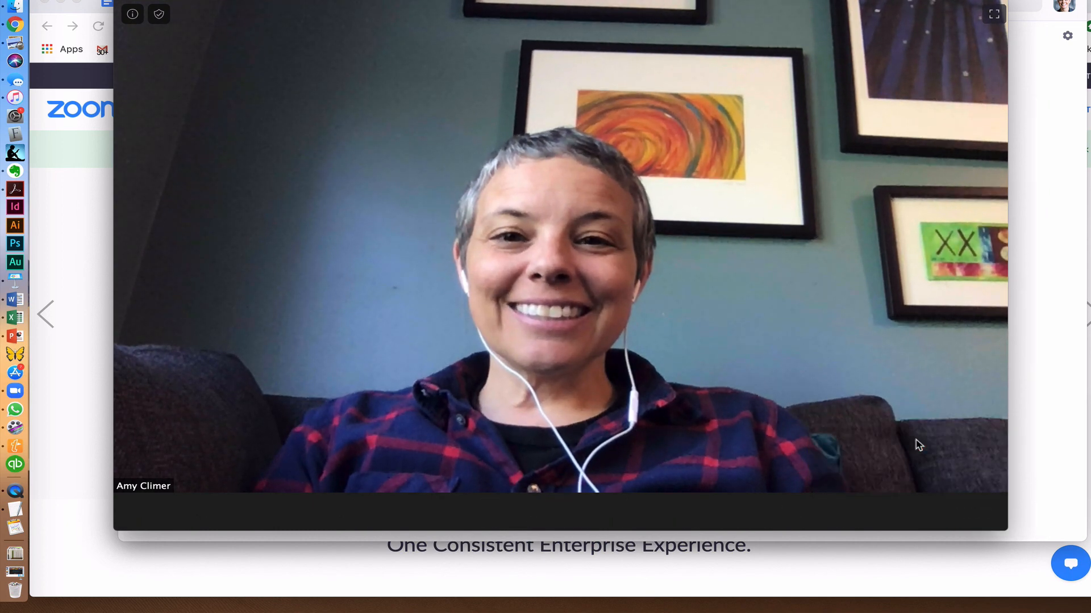